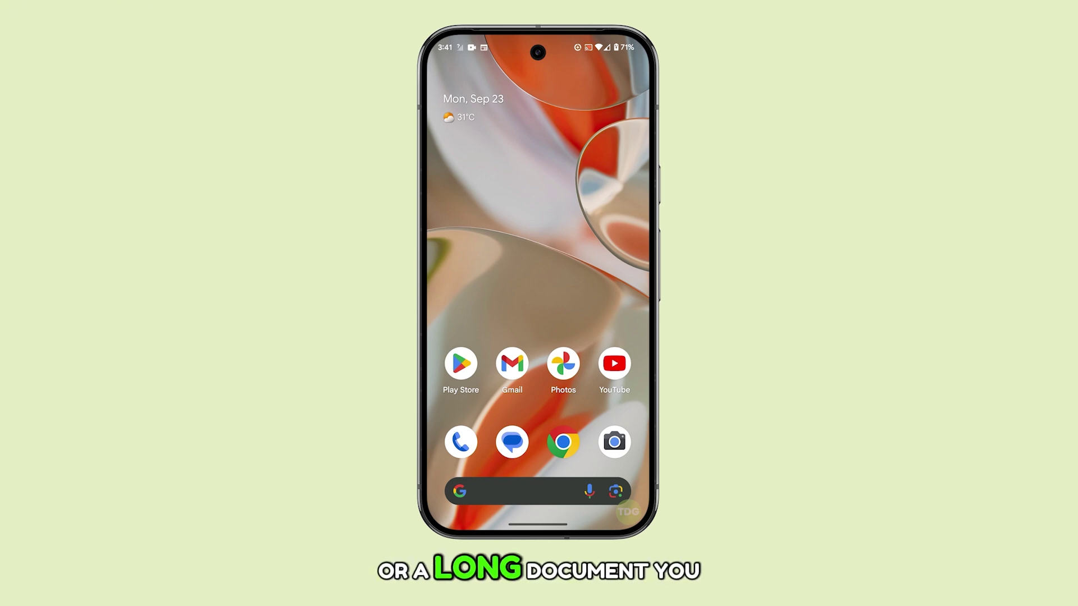
{"action": "left_click", "coordinate": [563, 443]}
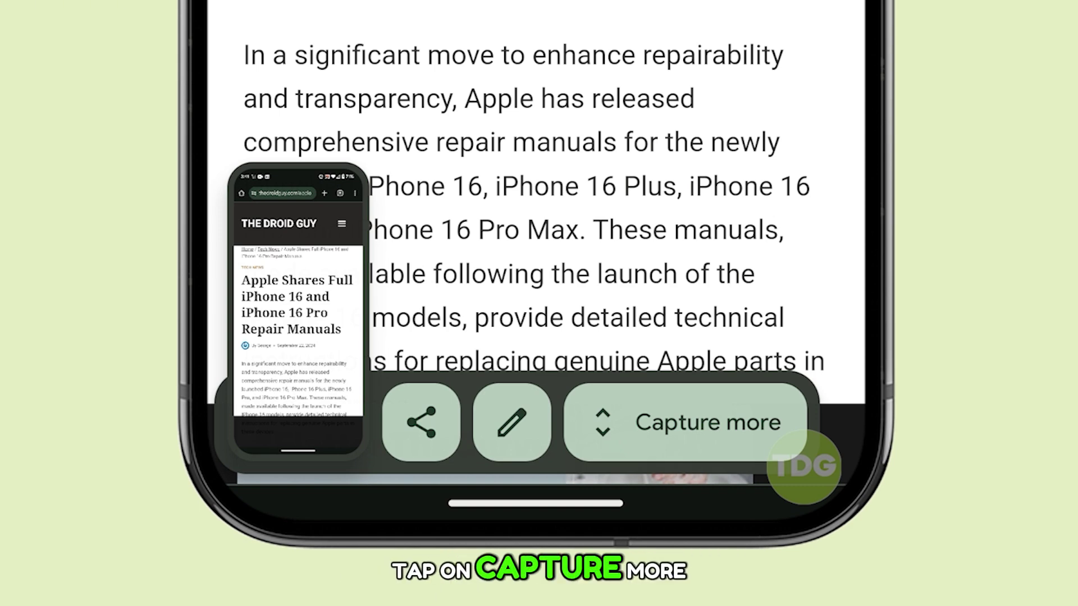
- Extend the screenshot to the article's end, save it, and return to the home screen
{"action": "left_click", "coordinate": [698, 421]}
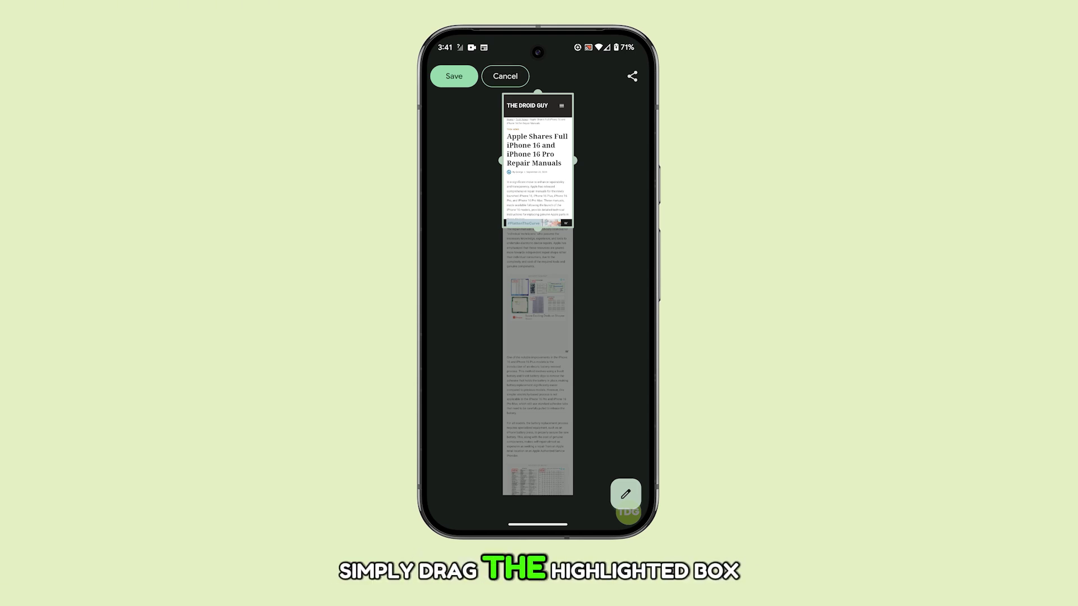
{"action": "left_click_drag", "start_coordinate": [534, 233], "coordinate": [536, 495]}
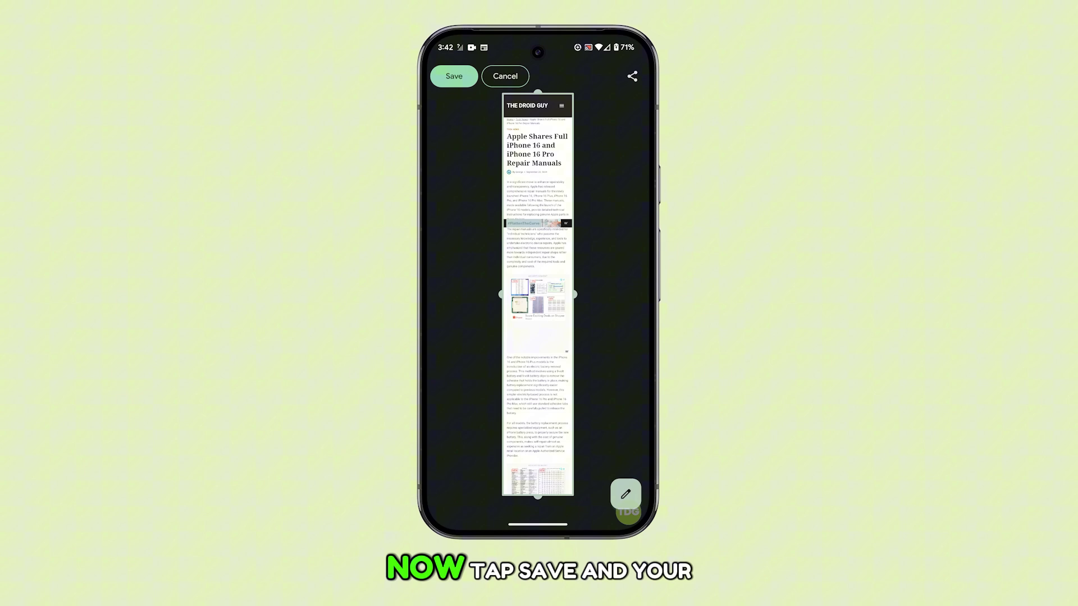
{"action": "left_click", "coordinate": [454, 76]}
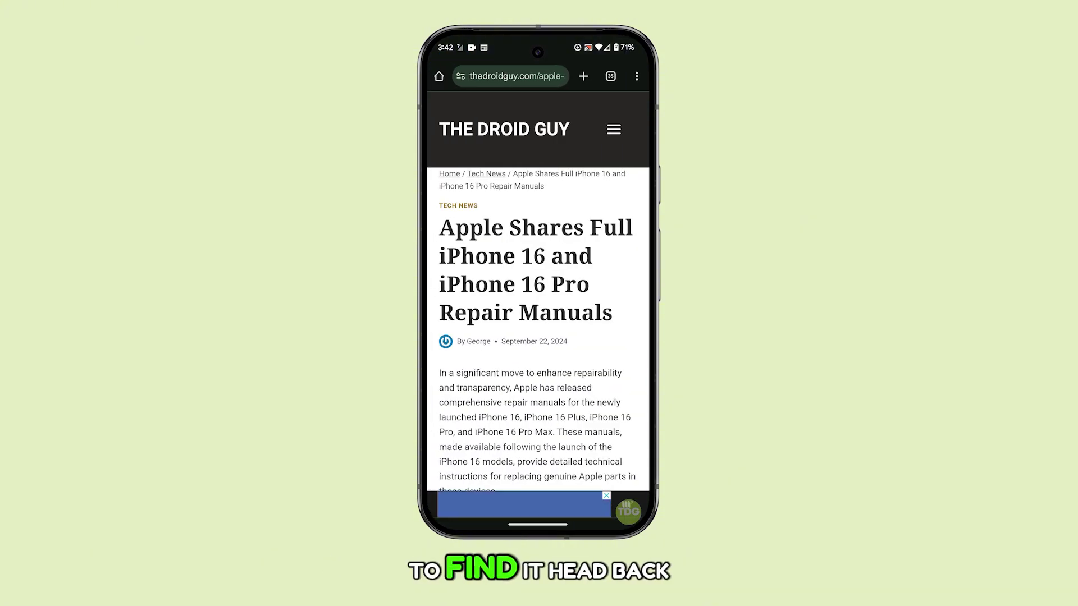
{"action": "left_click_drag", "start_coordinate": [538, 524], "coordinate": [537, 379]}
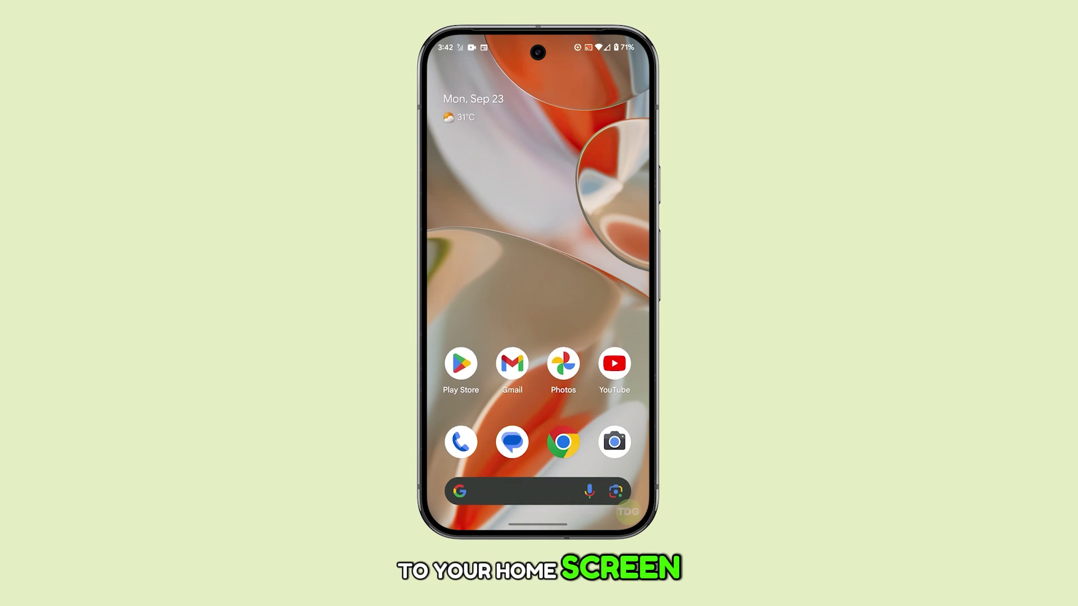
- Launch Google Photos and go to Collections, then On this device, then Screenshots
{"action": "left_click", "coordinate": [564, 364]}
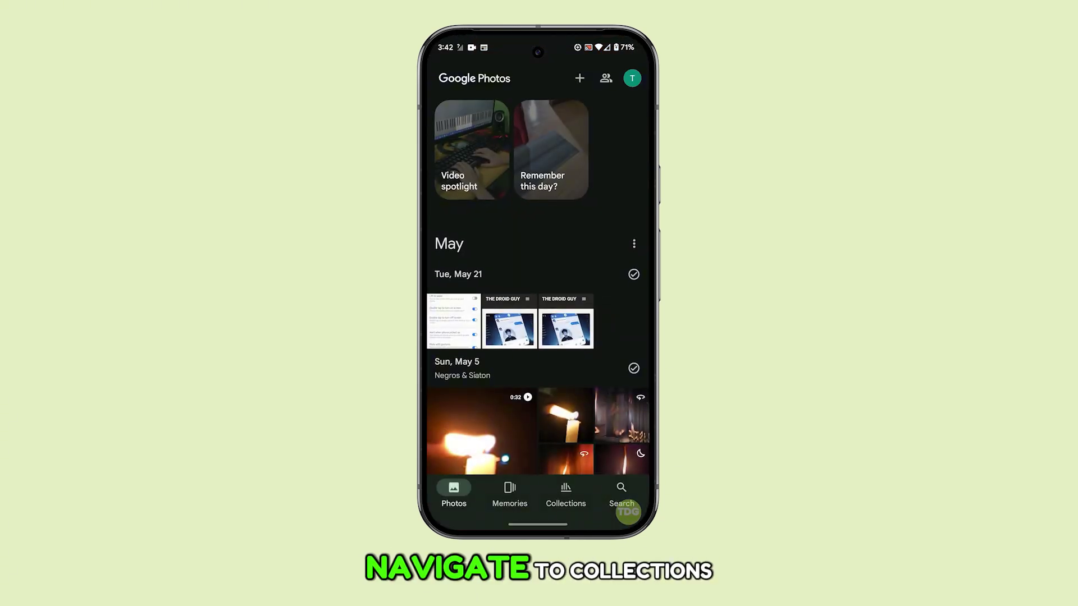
{"action": "left_click", "coordinate": [564, 495]}
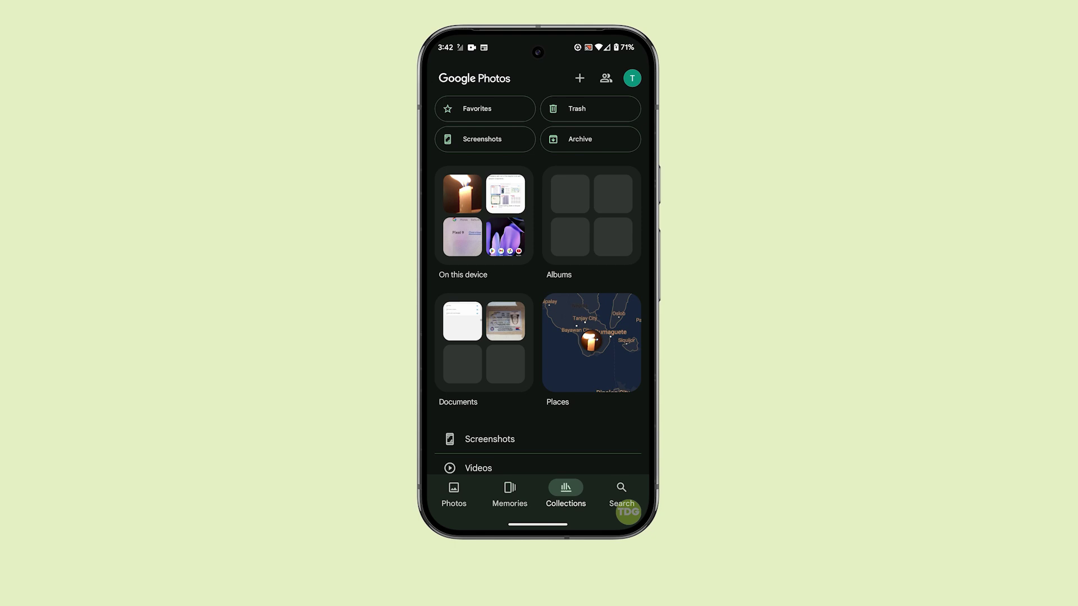
{"action": "left_click", "coordinate": [486, 223]}
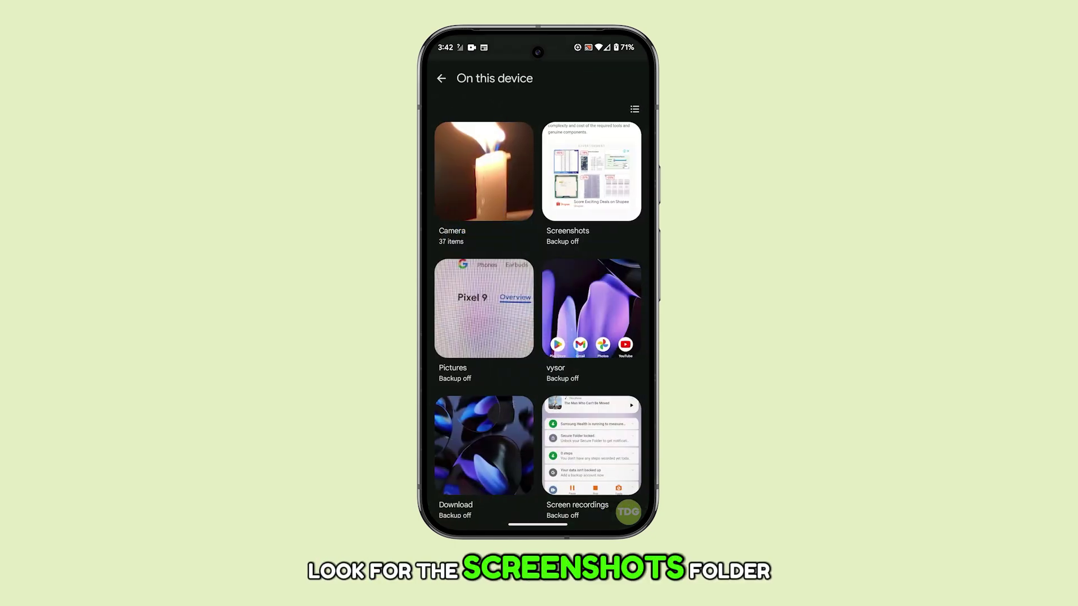
{"action": "left_click", "coordinate": [579, 184]}
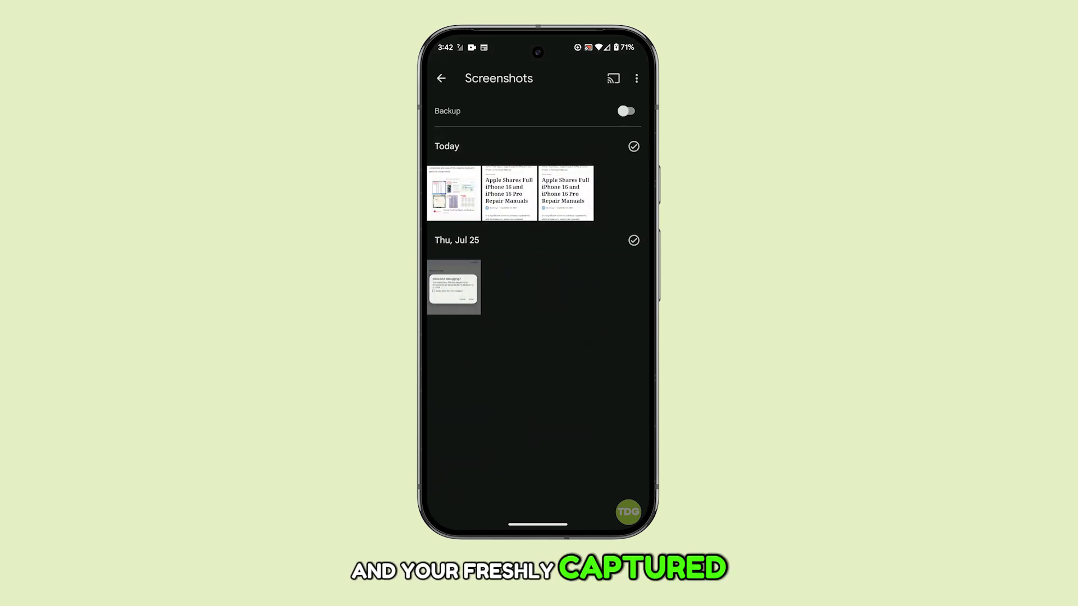
- Open the newest long screenshot and show its details dated Mon, Sep 23, 2024, 3:42 PM
{"action": "left_click", "coordinate": [454, 194]}
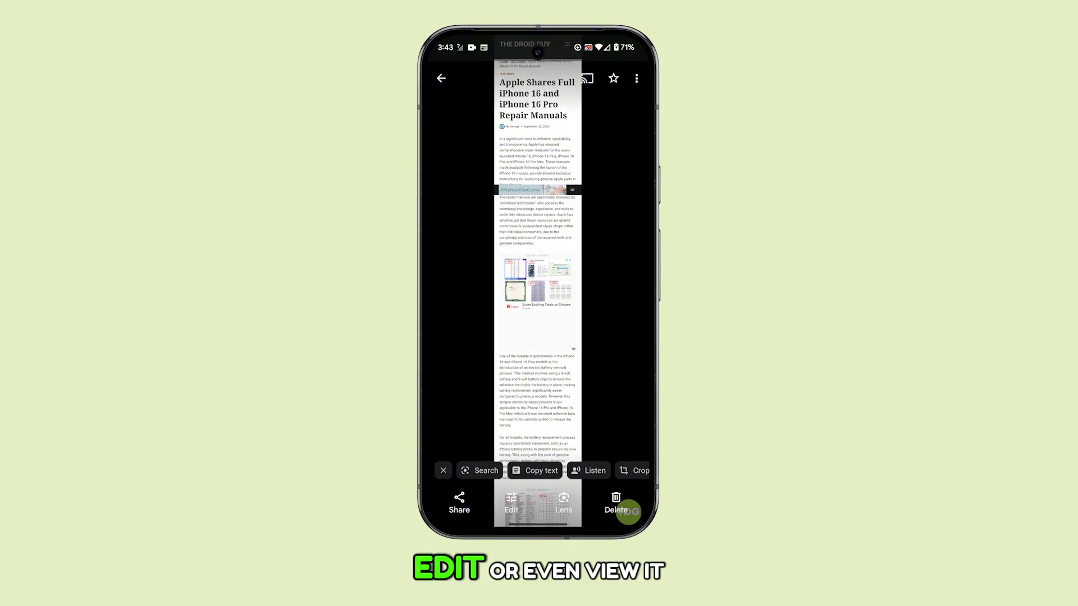
{"action": "mouse_move", "coordinate": [538, 379]}
{"action": "left_mouse_down"}
{"action": "mouse_move", "coordinate": [537, 169]}
{"action": "mouse_move", "coordinate": [537, 421]}
{"action": "left_mouse_up"}
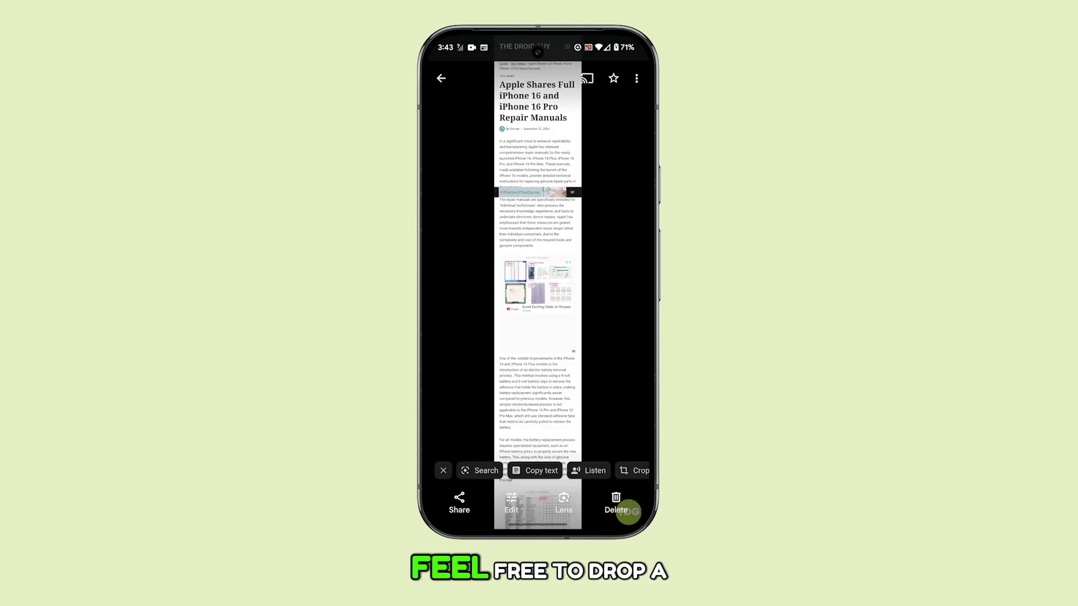
{"action": "left_click_drag", "start_coordinate": [538, 379], "coordinate": [538, 253]}
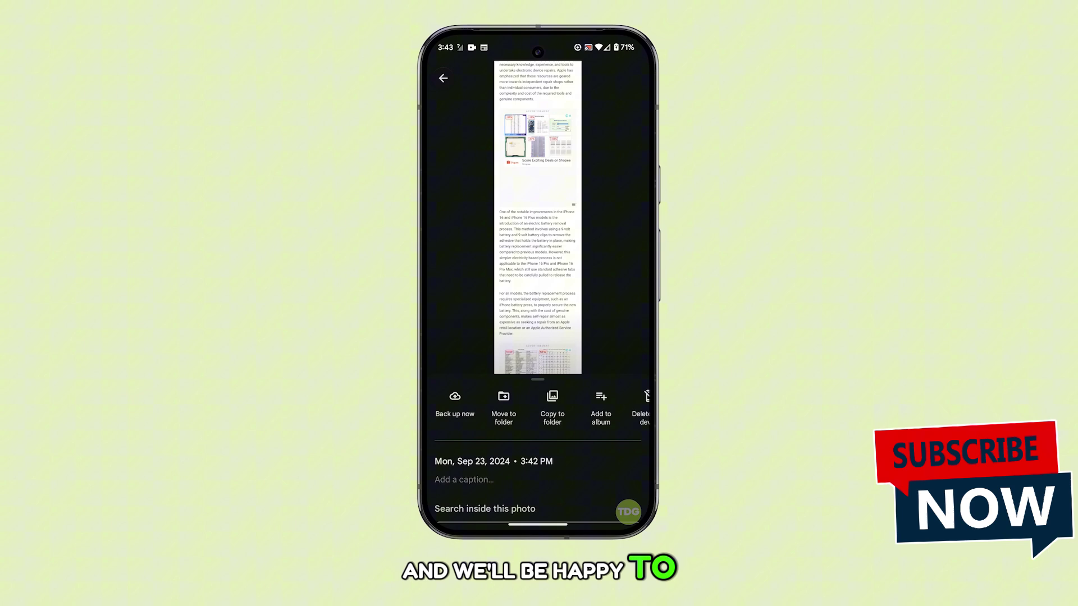